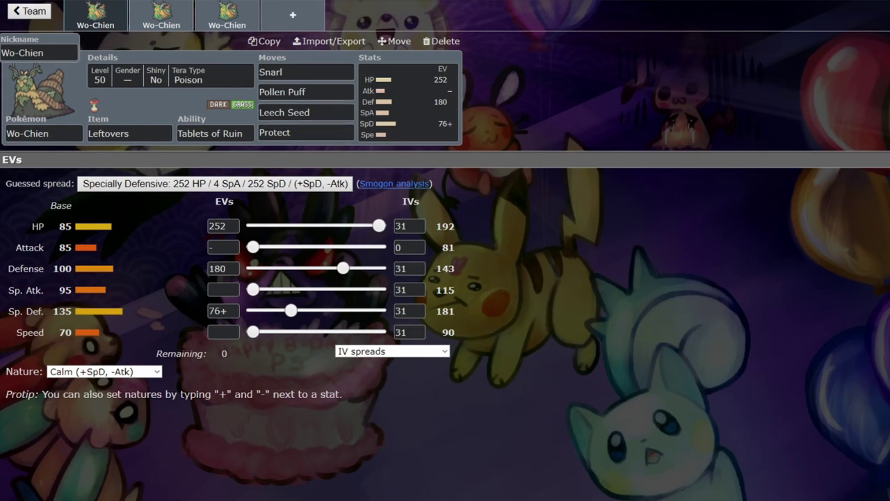
- Review the first Wo-Chien's ability, EV spread, and level and Tera type details
click(240, 133)
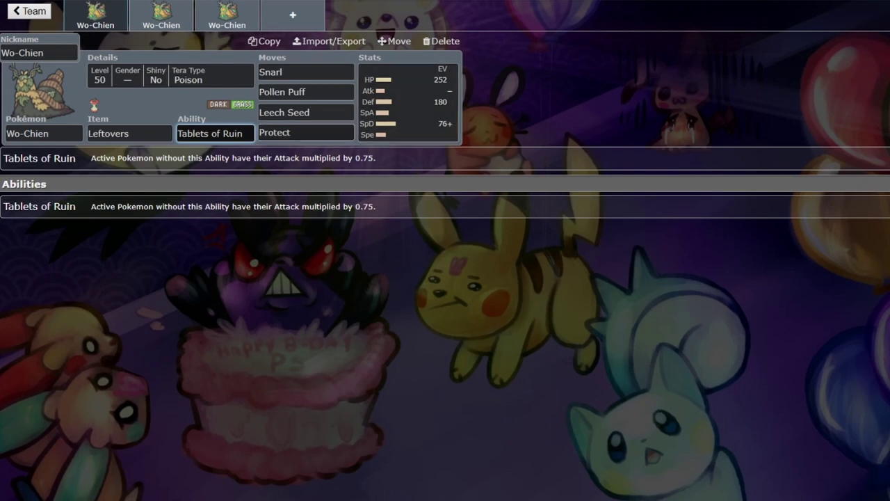
click(407, 103)
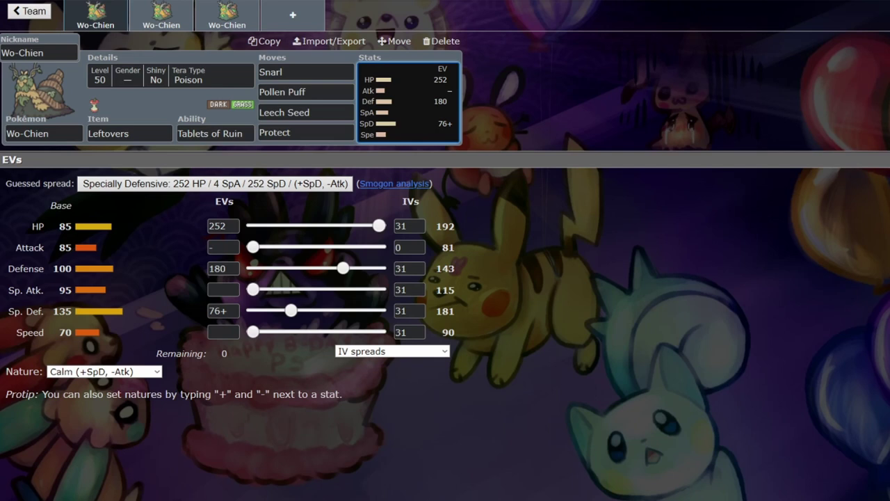
click(170, 75)
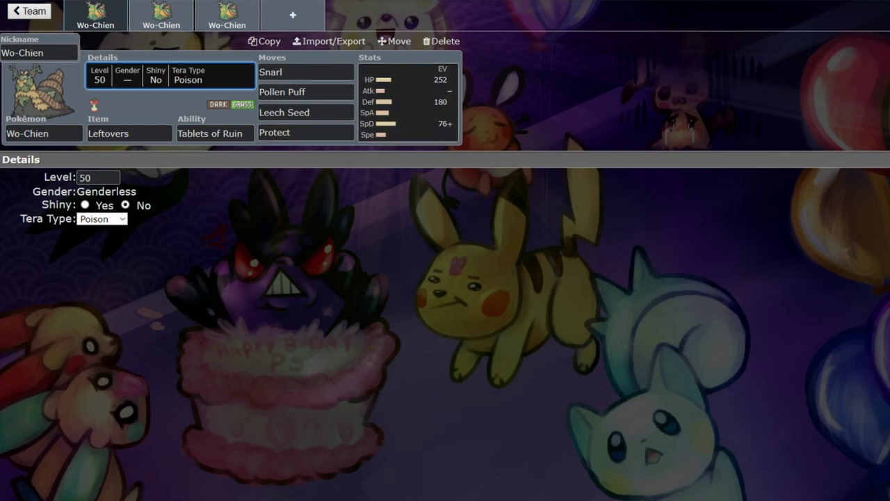
- Review the second Wo-Chien's four moves: Giga Drain, Foul Play, Knock Off and Ruination
click(306, 92)
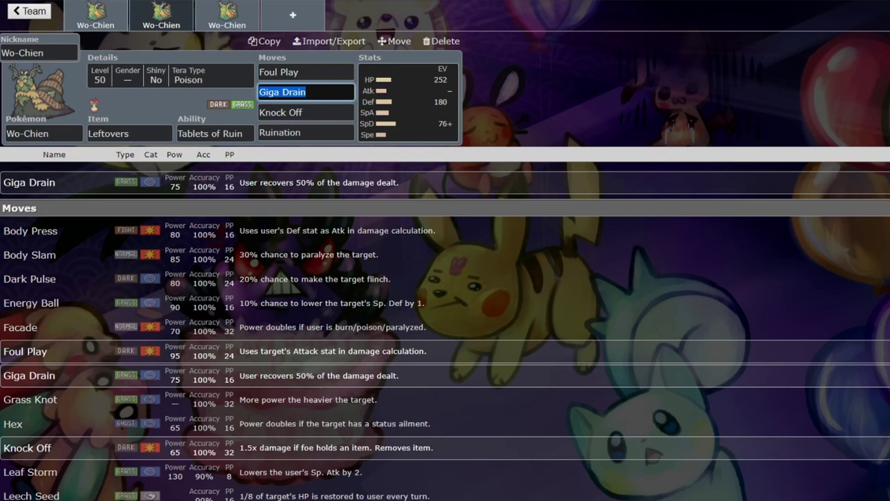
click(306, 72)
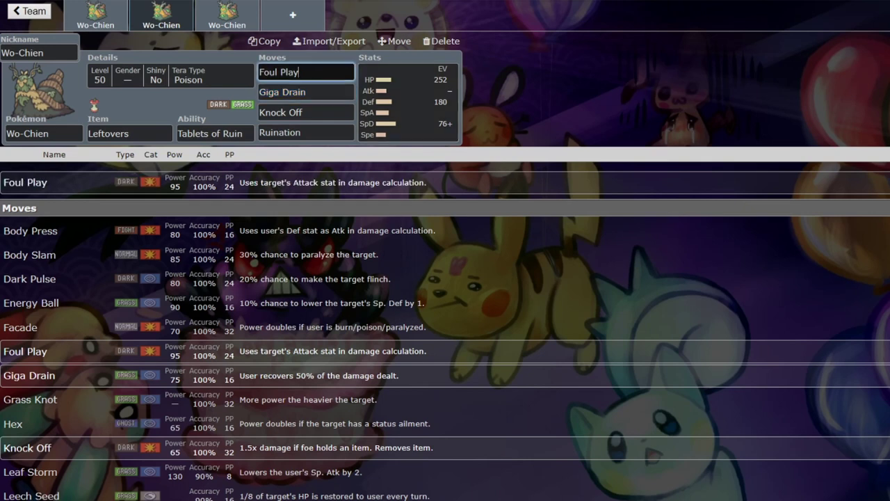
click(306, 92)
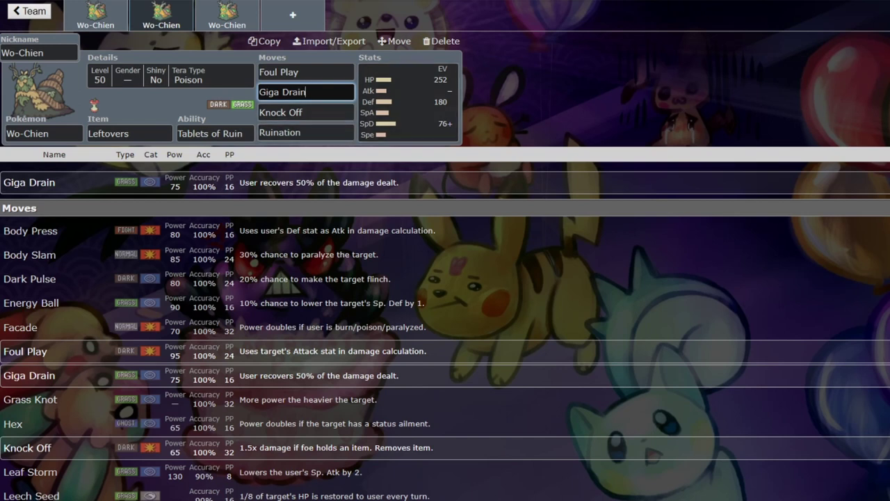
click(306, 112)
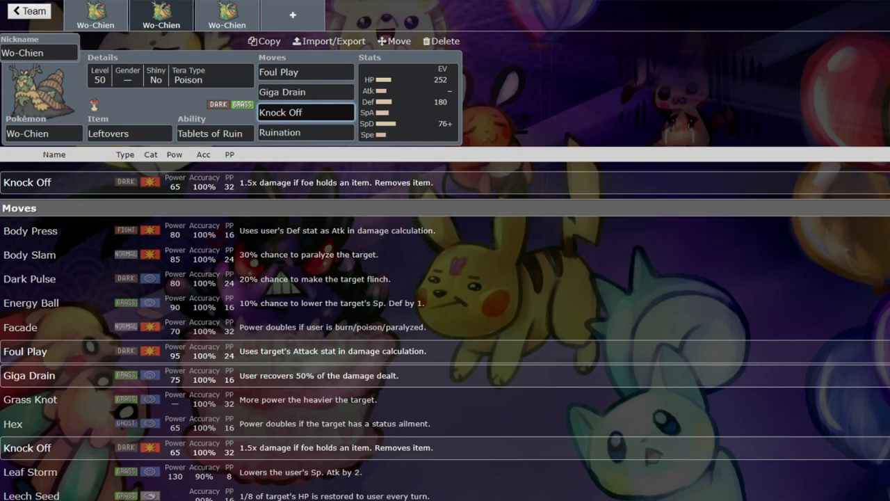
click(305, 132)
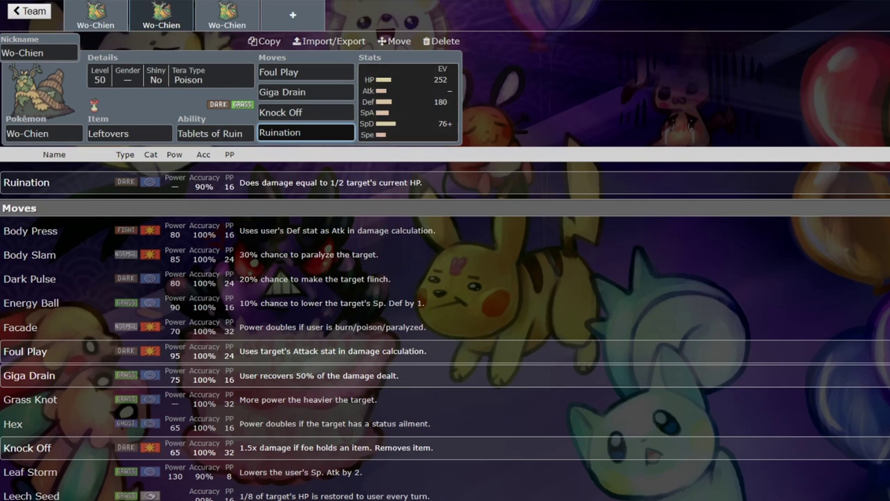
- Open the third Wo-Chien, the Choice Specs set, and view its EV spread and nature
click(226, 16)
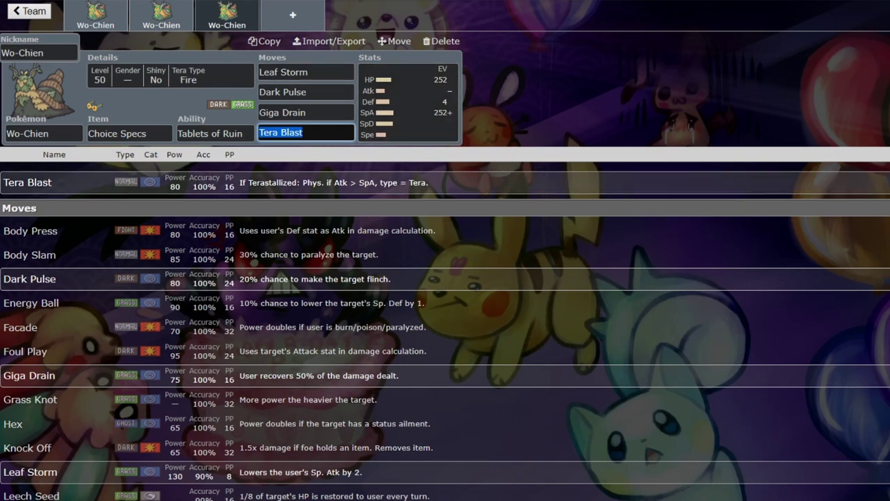
click(95, 15)
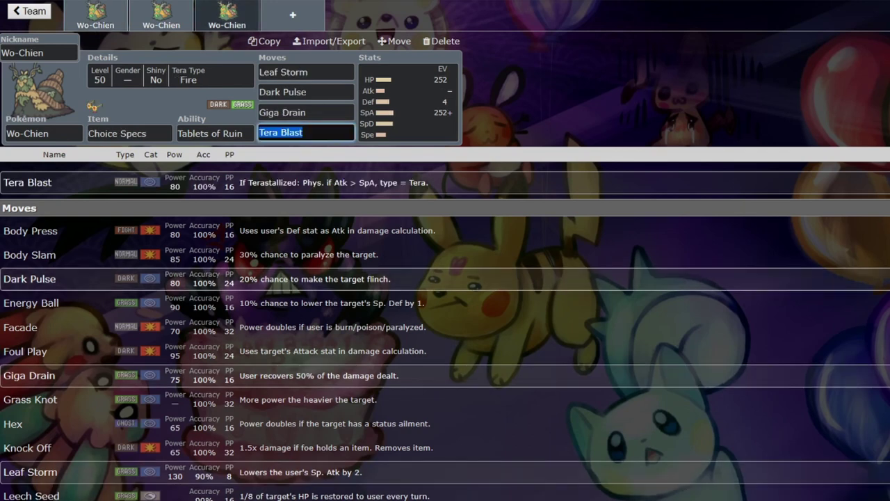
key(Tab)
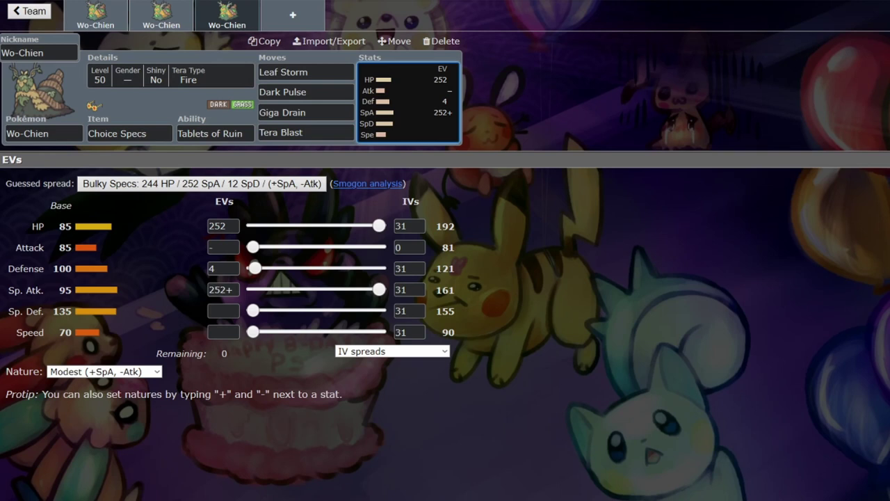
- Examine the Choice Specs Wo-Chien's Leaf Storm, Dark Pulse and Giga Drain moves alongside its EV spread
click(306, 72)
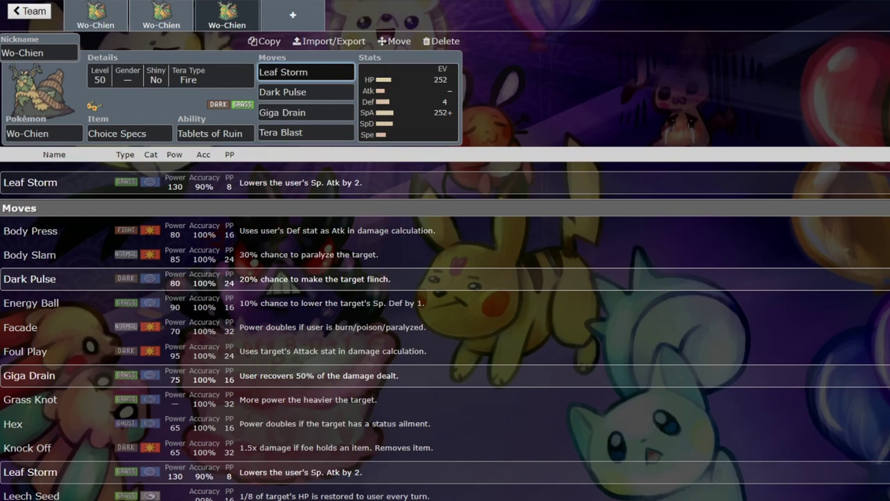
click(306, 92)
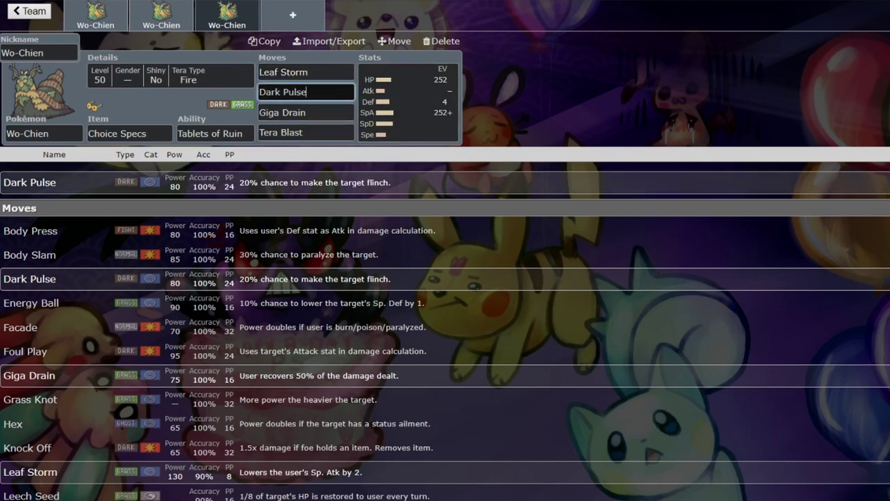
click(407, 103)
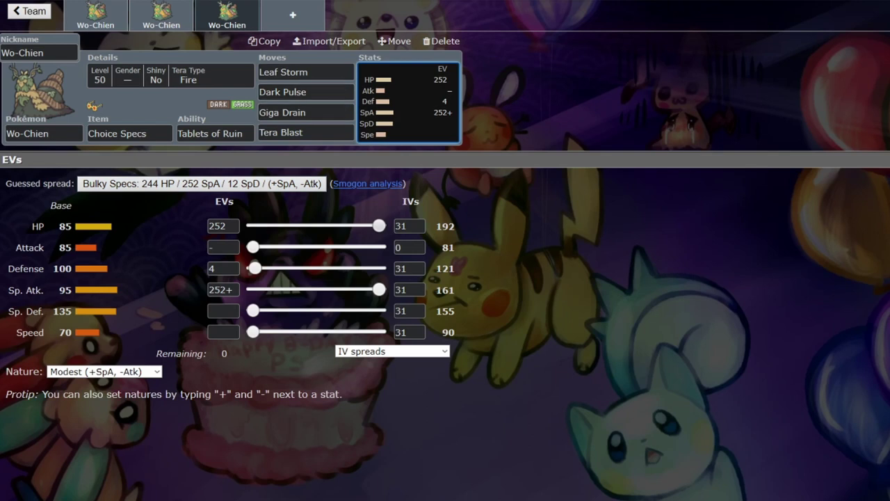
click(306, 92)
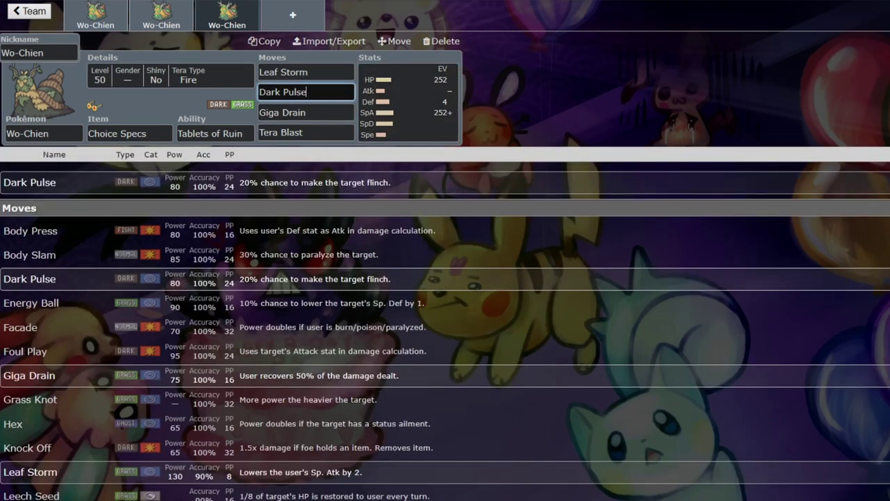
click(307, 72)
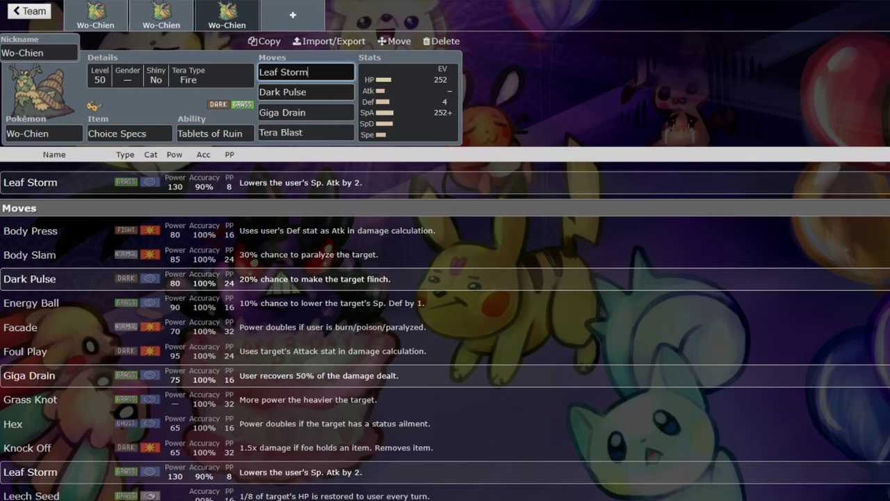
click(306, 92)
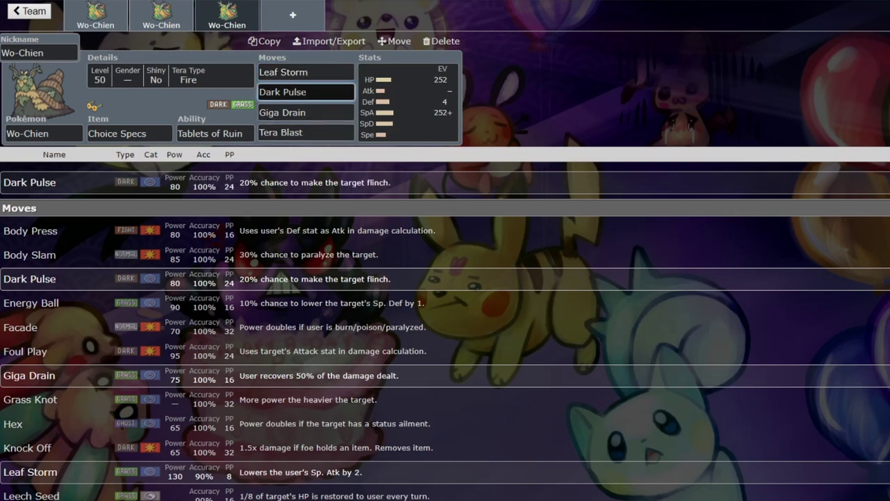
click(301, 112)
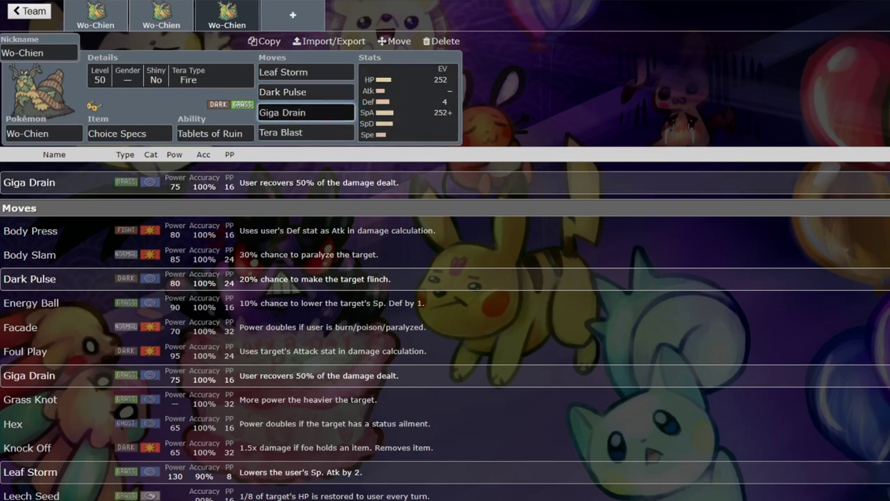
key(Tab)
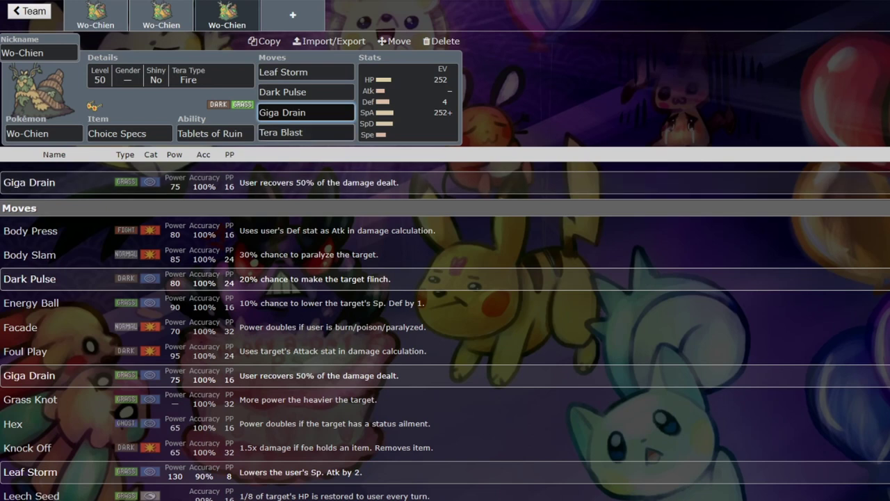
- Set the Choice Specs Wo-Chien's Tera type to Water
click(171, 75)
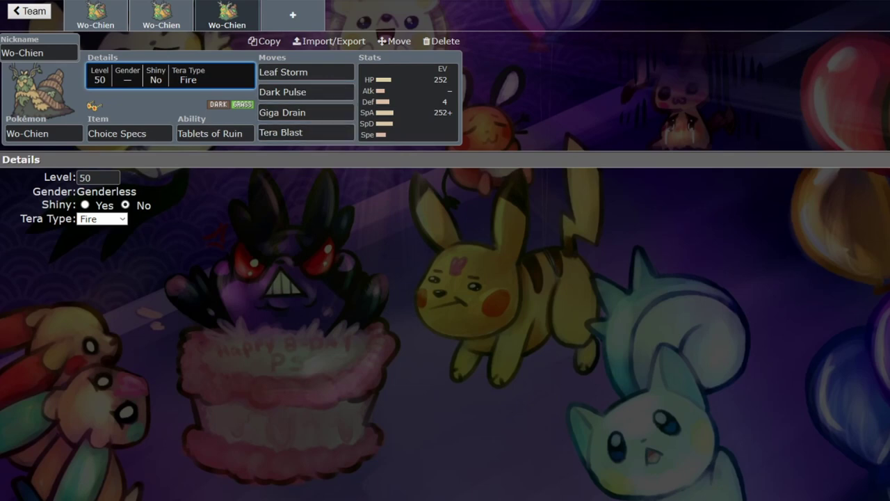
click(305, 132)
click(170, 76)
click(103, 218)
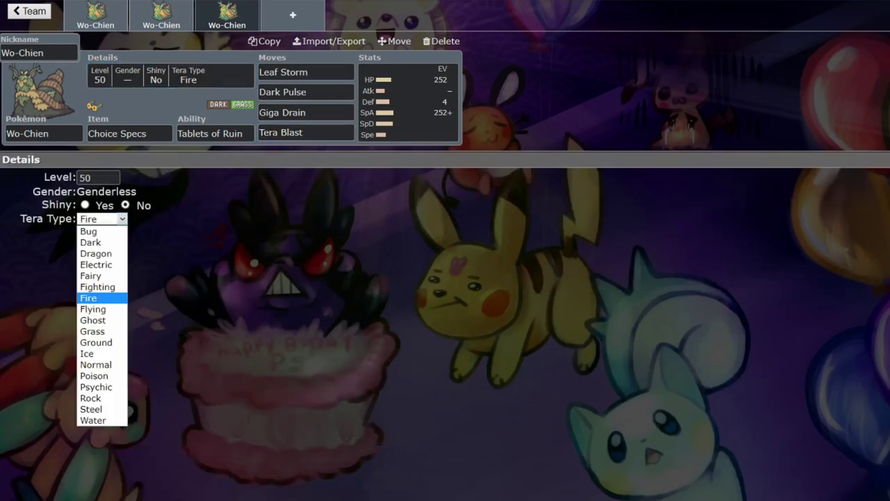
click(102, 421)
- Examine the Choice Specs Wo-Chien's EV spread and compare it with the second Wo-Chien's spread
click(408, 102)
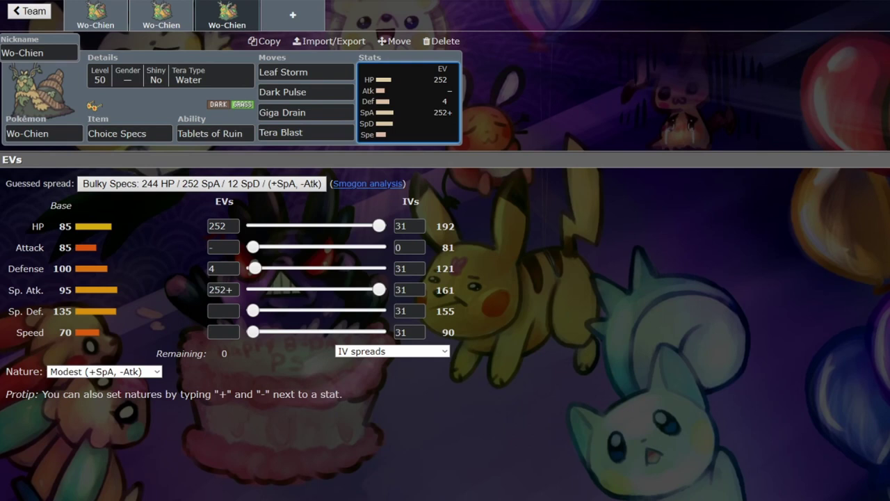
drag(379, 289, 379, 289)
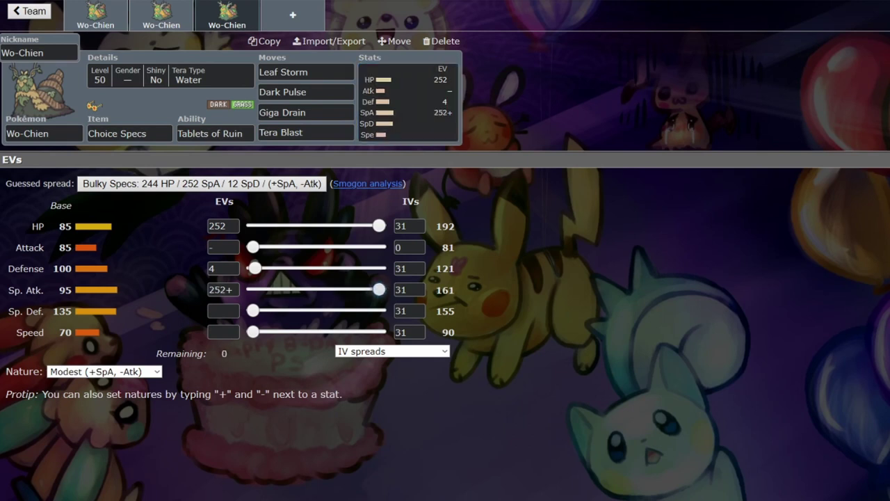
drag(379, 226, 299, 226)
mouse_move(253, 332)
mouse_down()
mouse_move(309, 332)
mouse_move(252, 331)
mouse_up()
drag(299, 226, 379, 226)
click(160, 15)
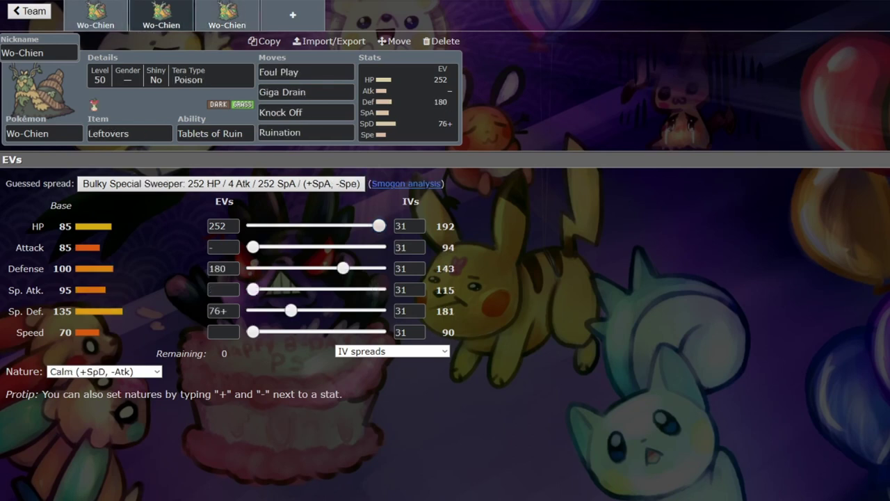
click(227, 15)
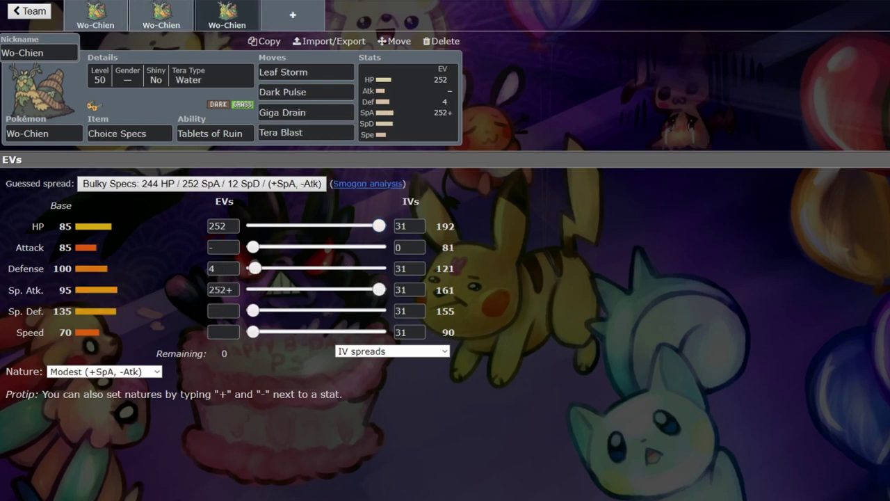